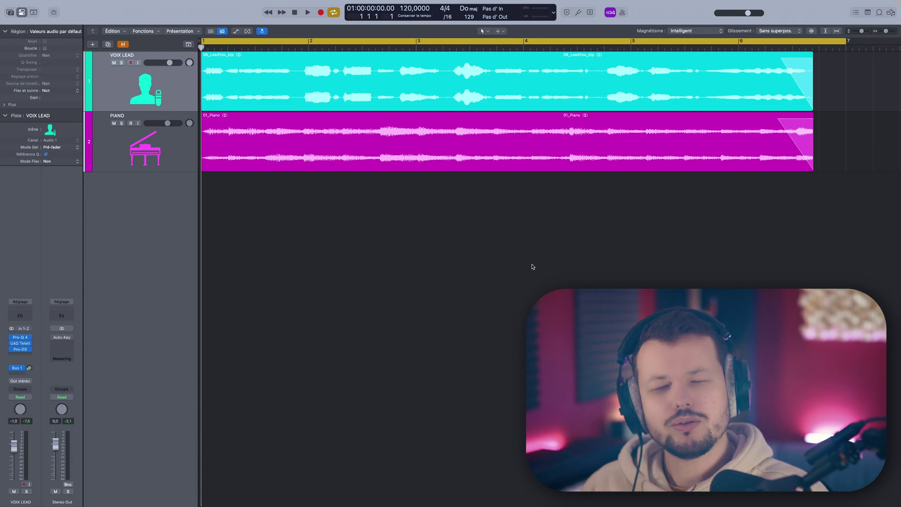
Play back the VOIX LEAD and PIANO tracks from the start and return the playhead to bar 1.
key(space)
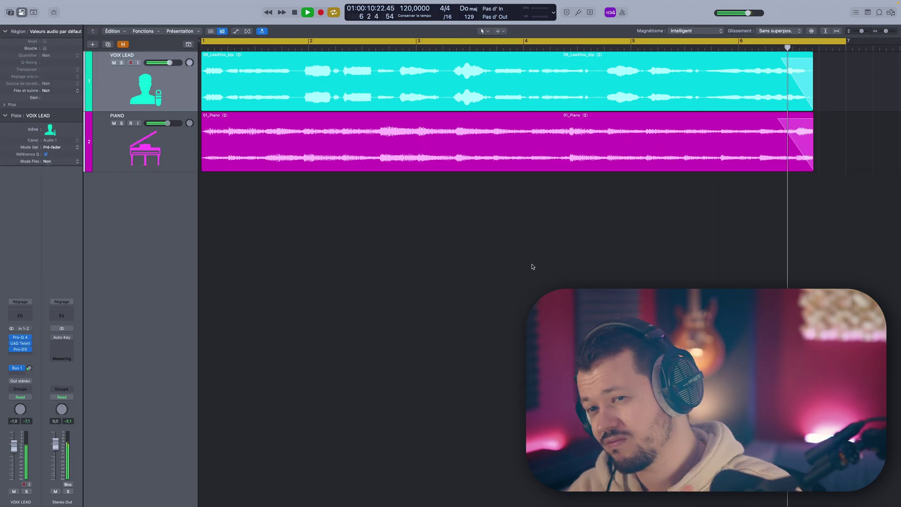
key(space)
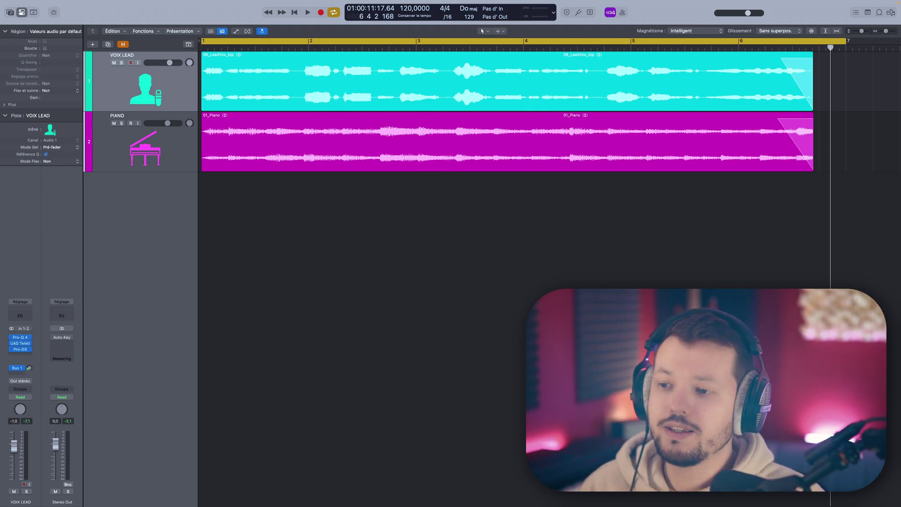
key(Return)
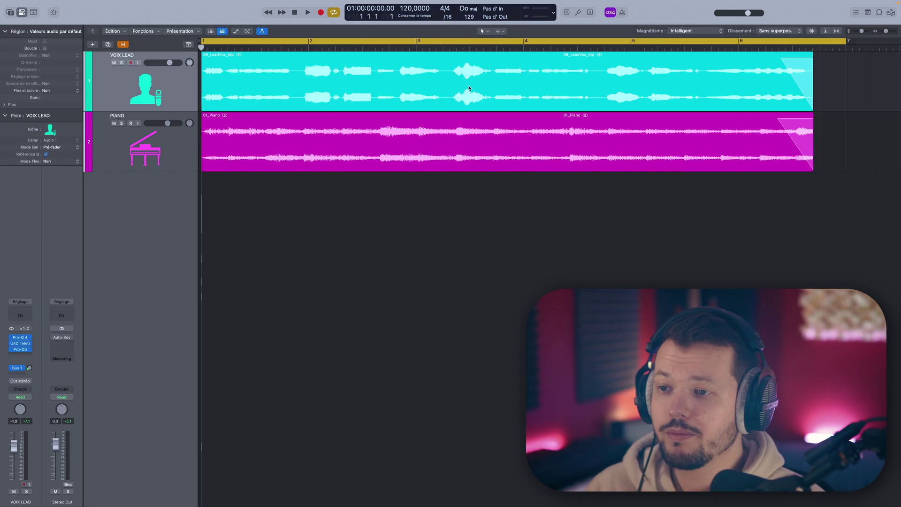
Open the 08_LeadVox_bip region in the audio editor, enable Flex and set its mode to Flex Pitch.
double_click(453, 89)
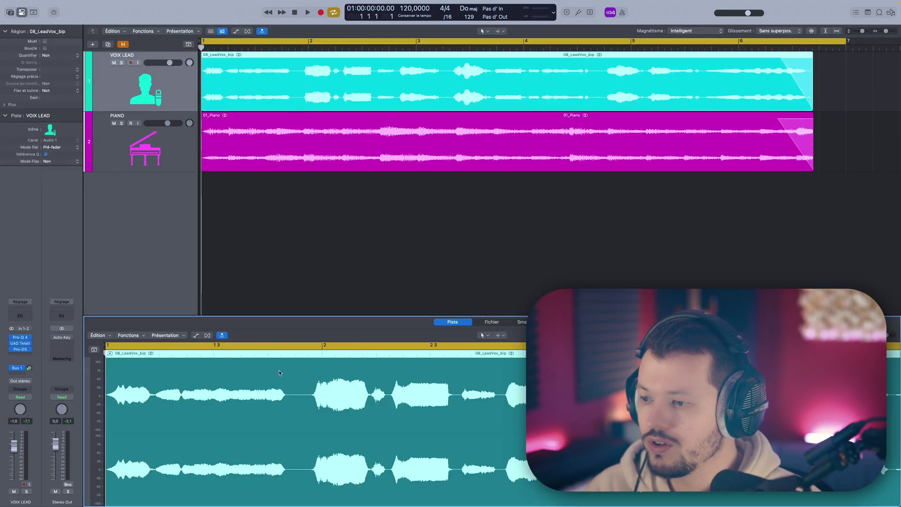
click(207, 335)
click(480, 173)
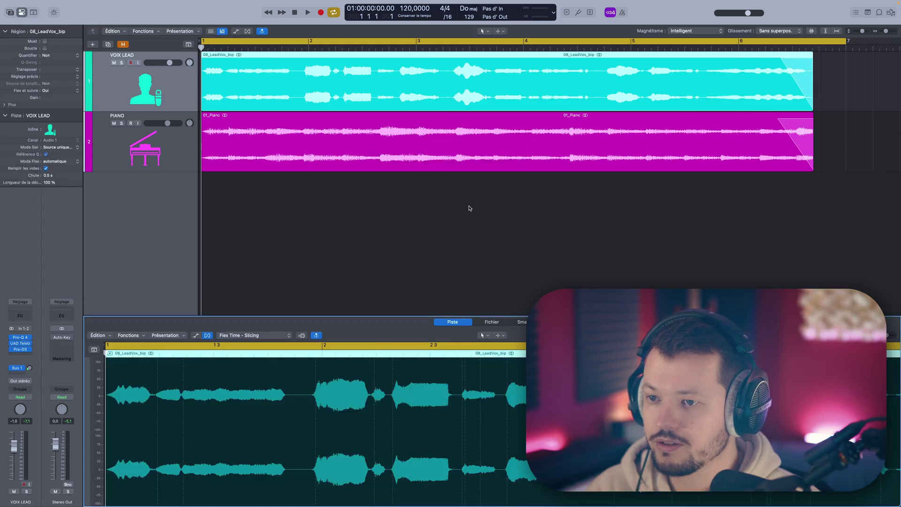
click(225, 336)
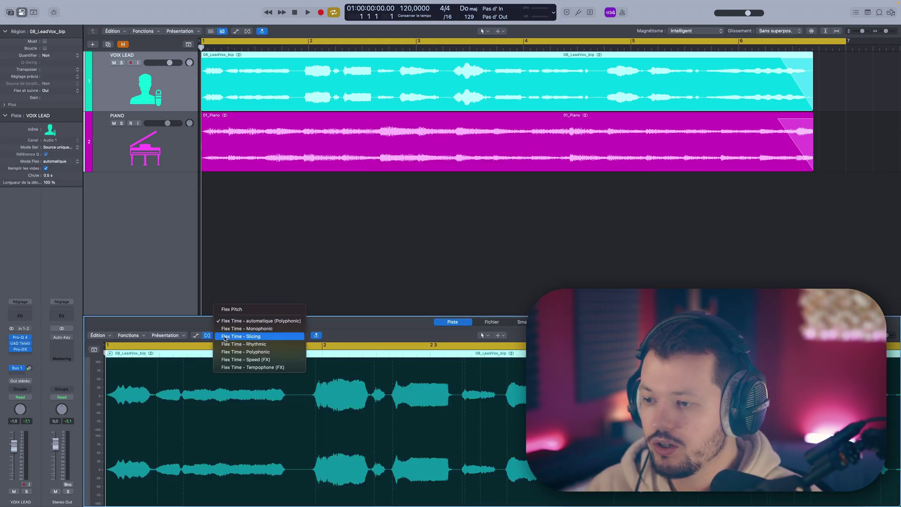
click(230, 309)
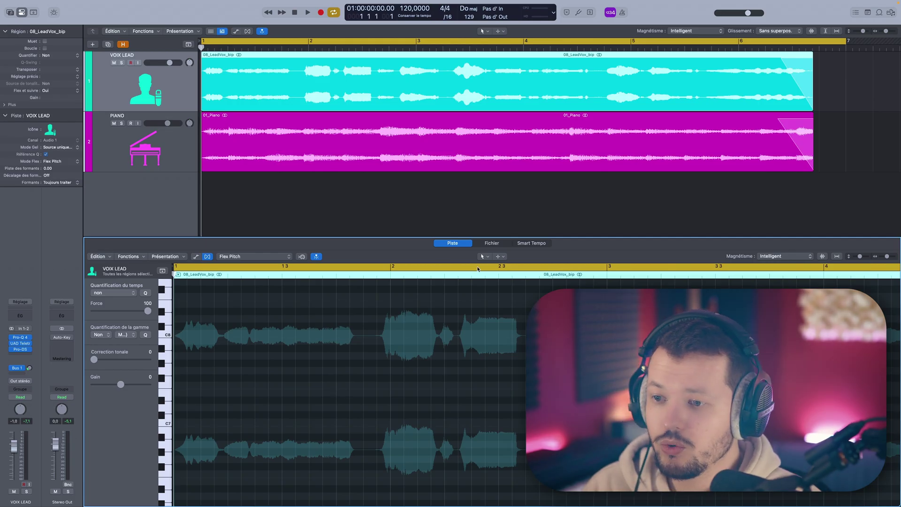
click(490, 244)
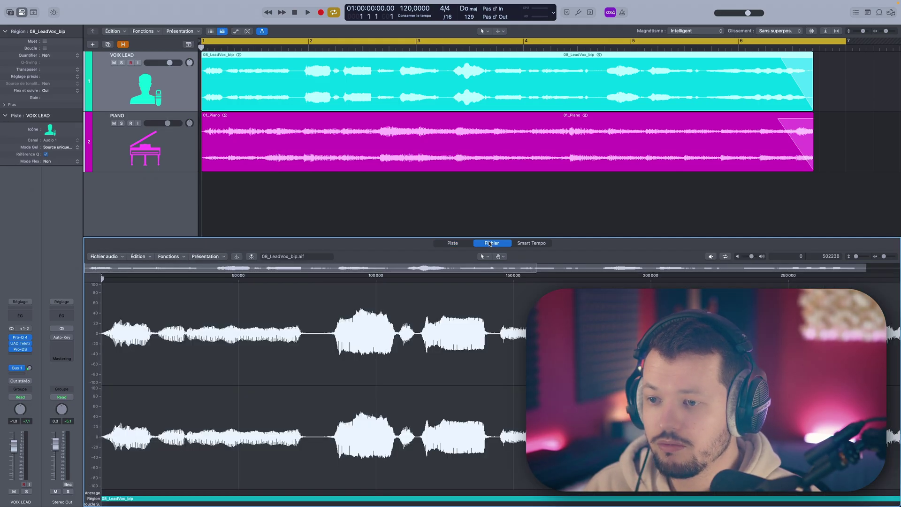
click(453, 243)
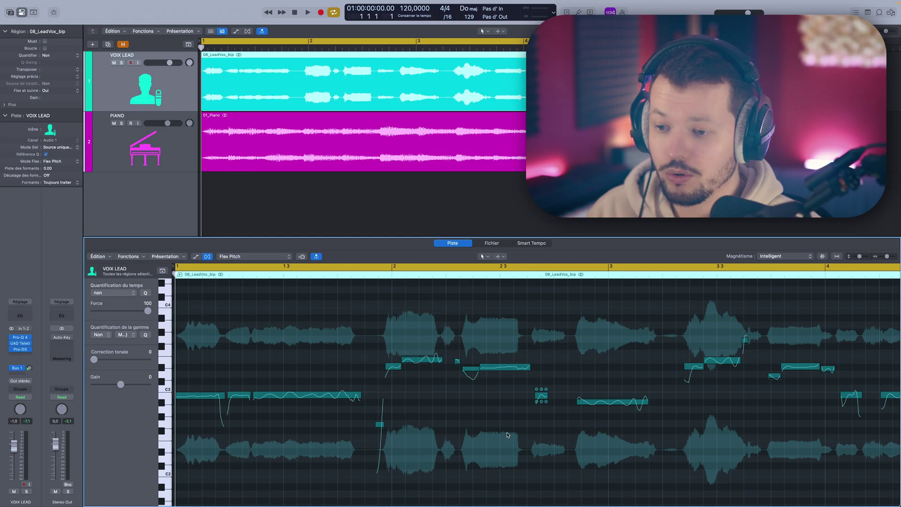
Try shortening the long vocal note around beat 2.3 by moving its end earlier.
mouse_move(506, 367)
mouse_down()
mouse_move(507, 311)
mouse_move(506, 367)
mouse_up()
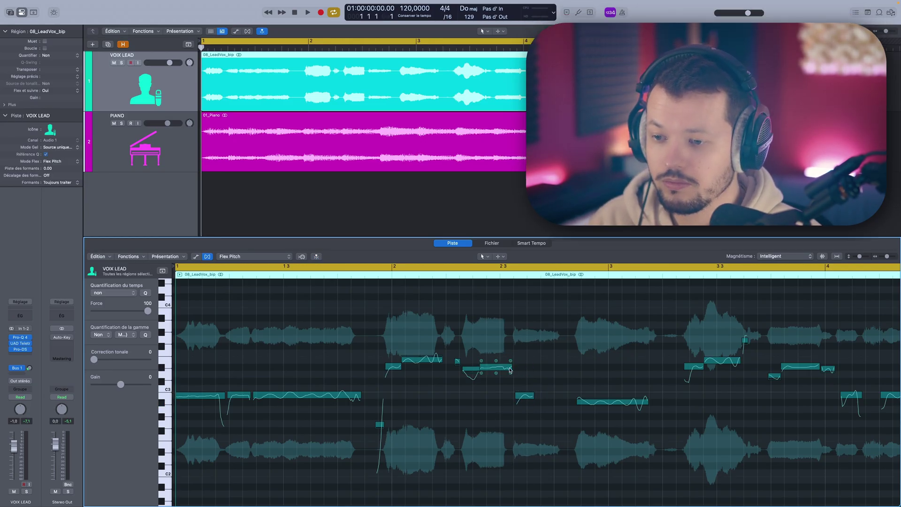
drag(529, 370, 537, 370)
click(520, 395)
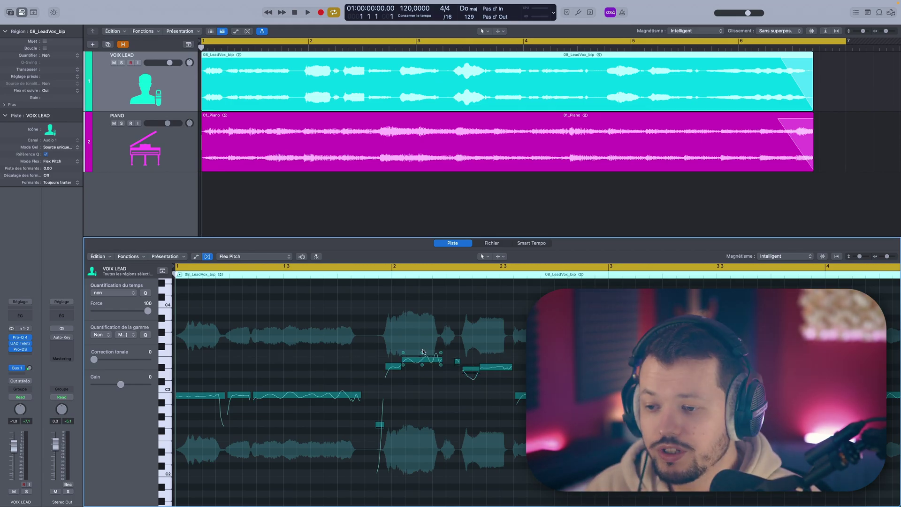
Try raising the Fine Pitch of the vocal note just after bar 2 to about 39, and undo the test edits.
drag(422, 353, 423, 354)
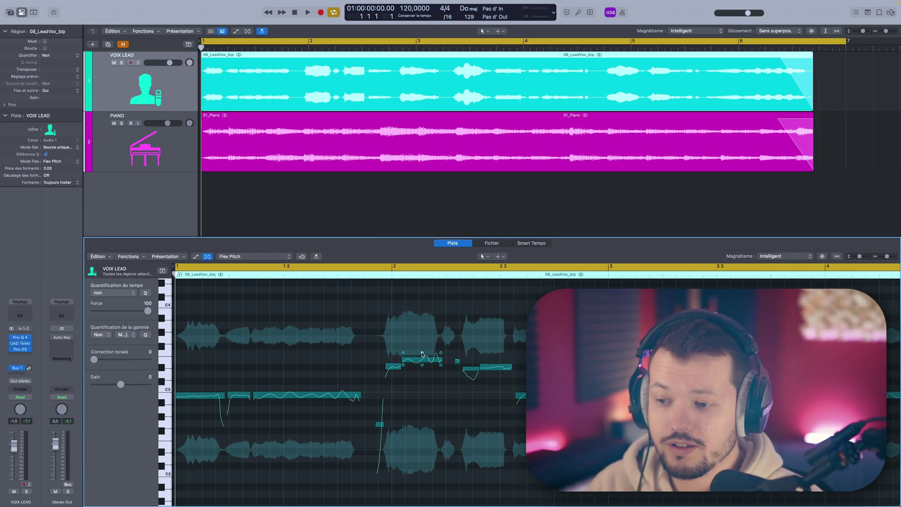
drag(422, 354, 422, 353)
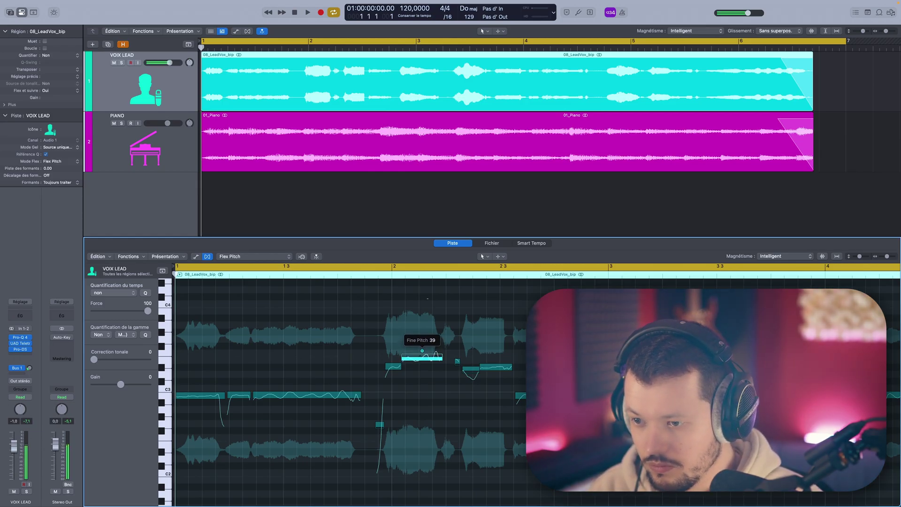
scroll(471, 424, down, 1)
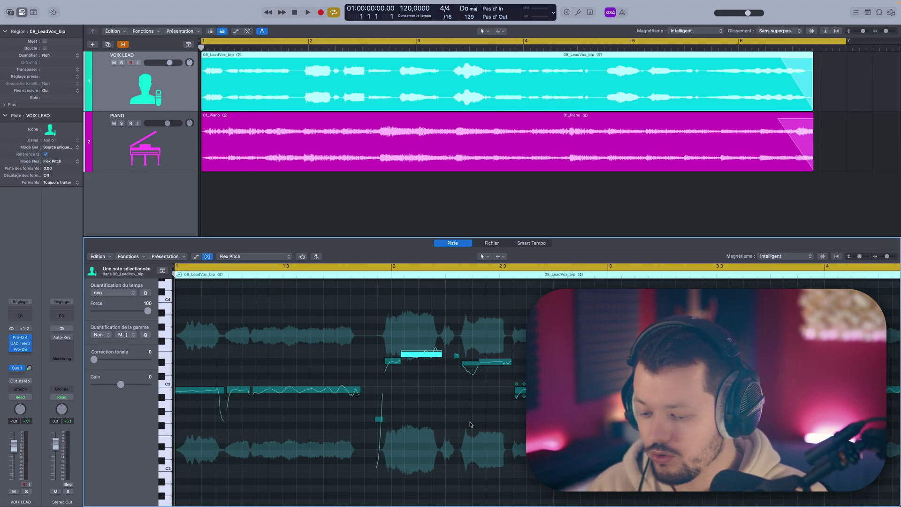
key(Right)
key(Right)
key(Right)
Raise the vocal note around bar 3 by about a semitone to Fine Pitch 14 and play on to bar 6.
key(space)
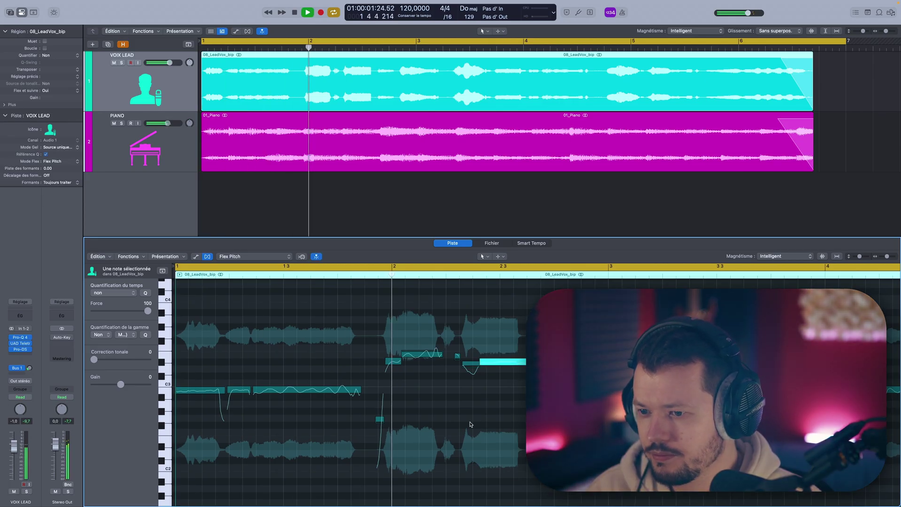
key(space)
mouse_move(603, 399)
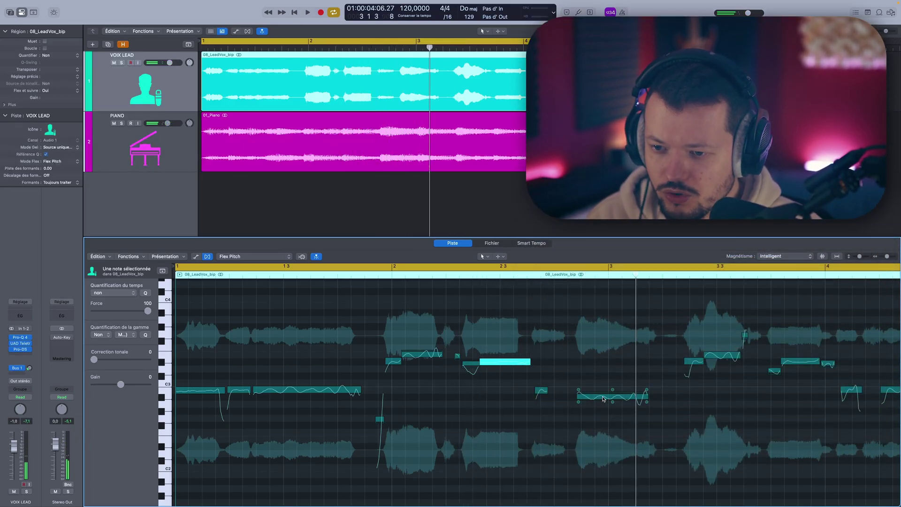
drag(614, 394, 614, 387)
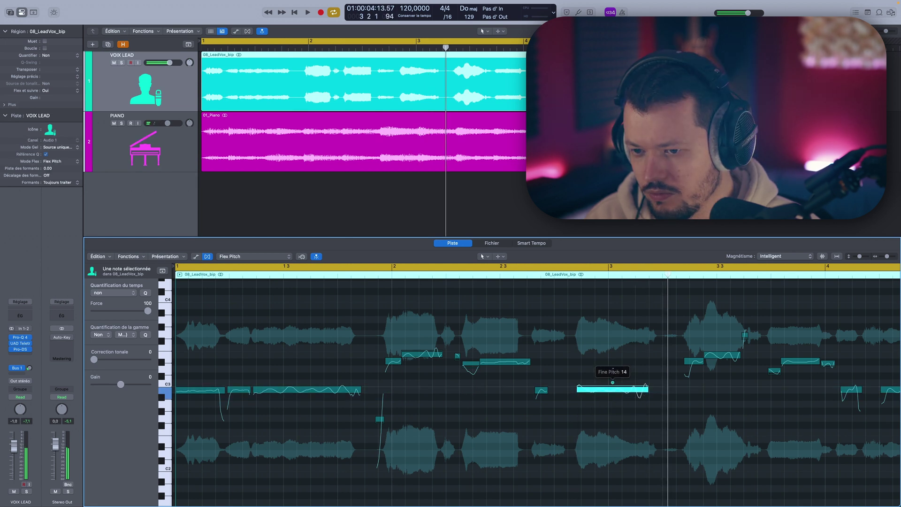
key(space)
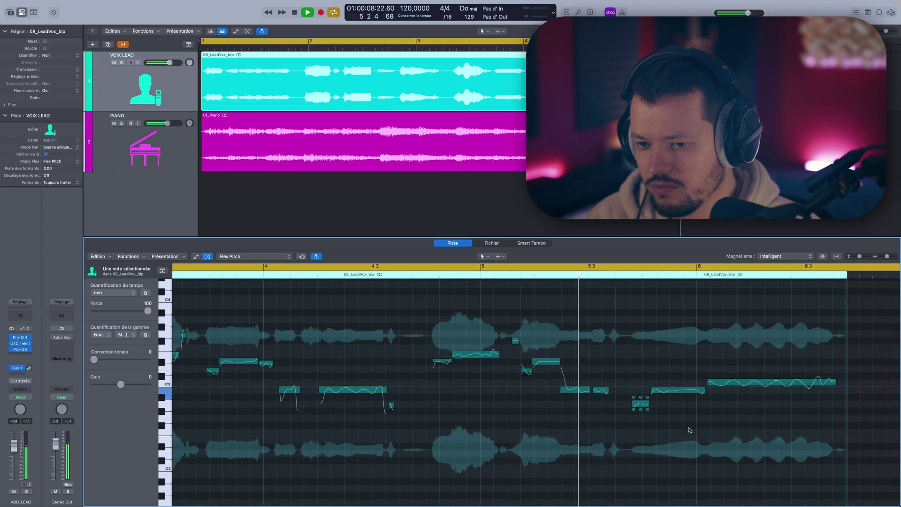
key(space)
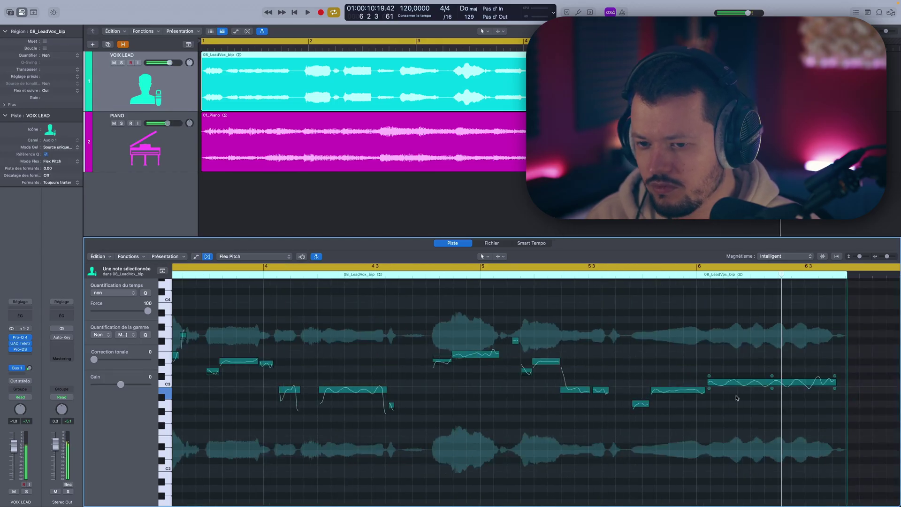
Raise the long final vocal note at bar 6 by a semitone and play it back.
drag(761, 384, 772, 368)
key(Return)
key(space)
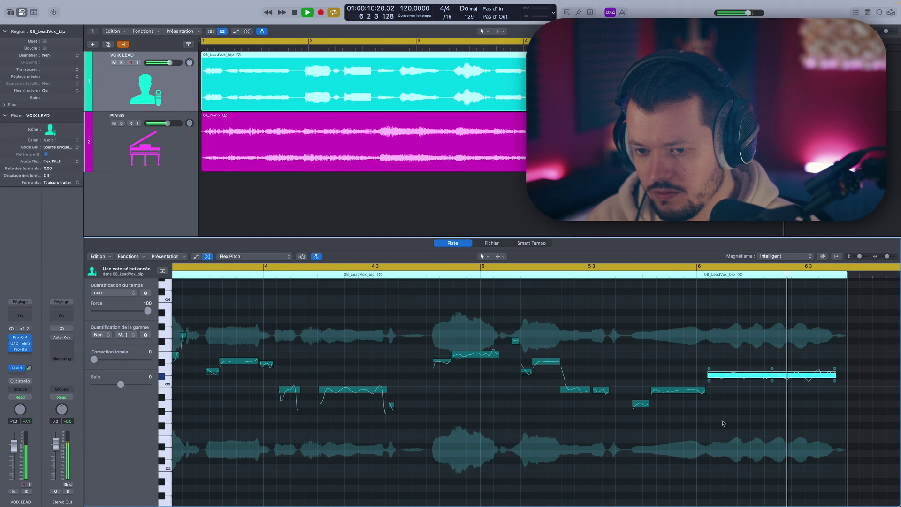
key(space)
Exaggerate the Vibrato of the long note around beat 1.3 to 320%, reduce it to about 2%, and compare by ear.
click(307, 392)
key(space)
mouse_move(308, 399)
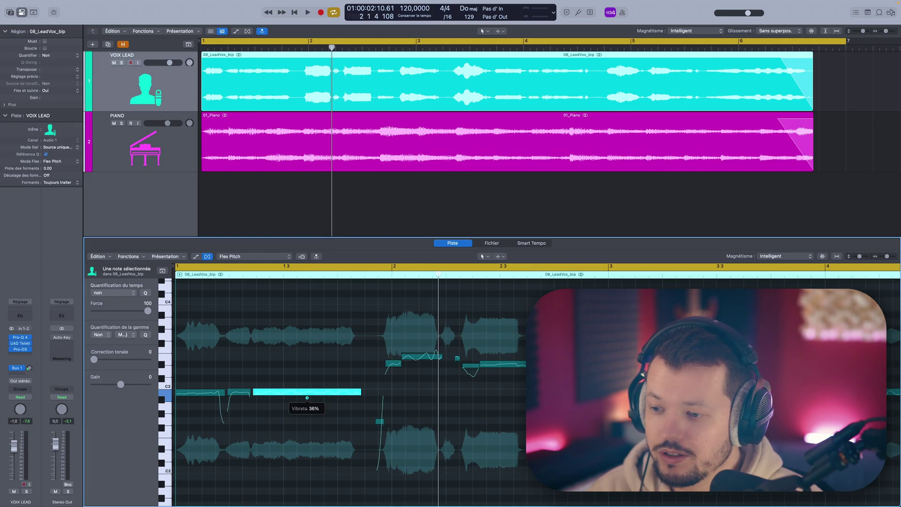
drag(307, 397, 307, 376)
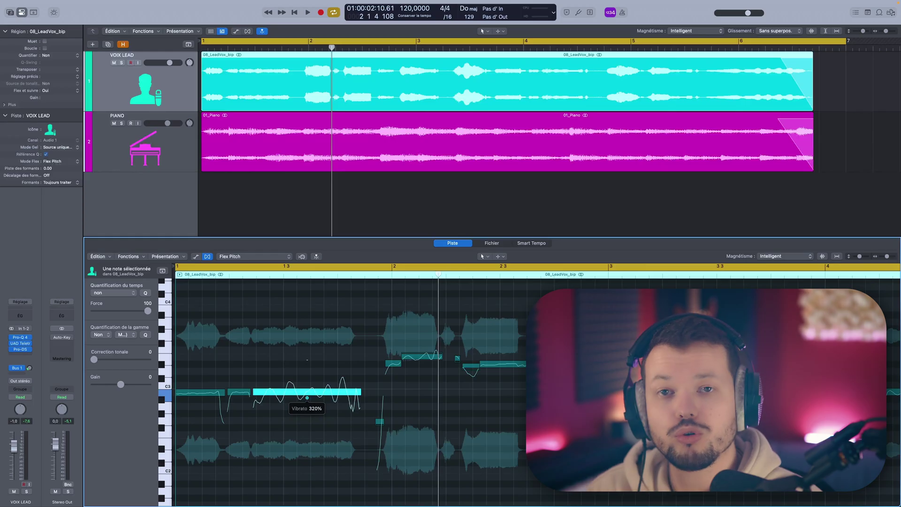
alt+click(307, 397)
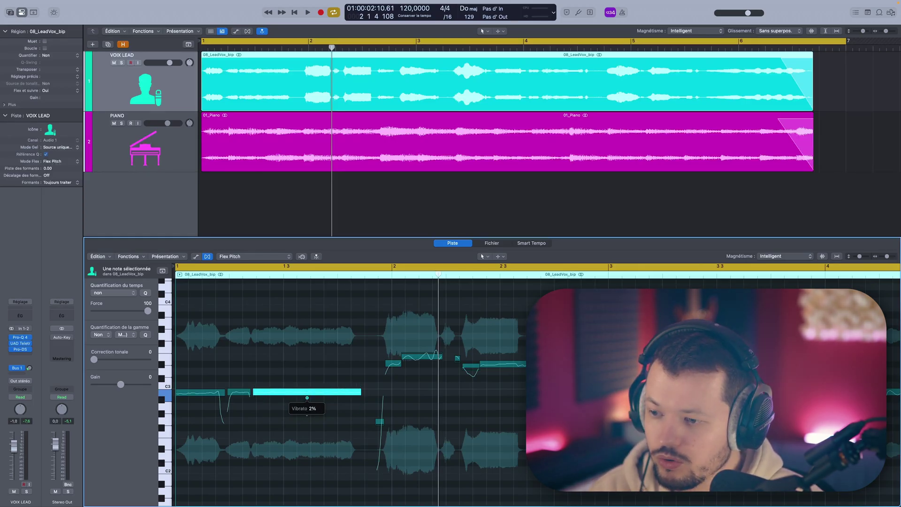
key(space)
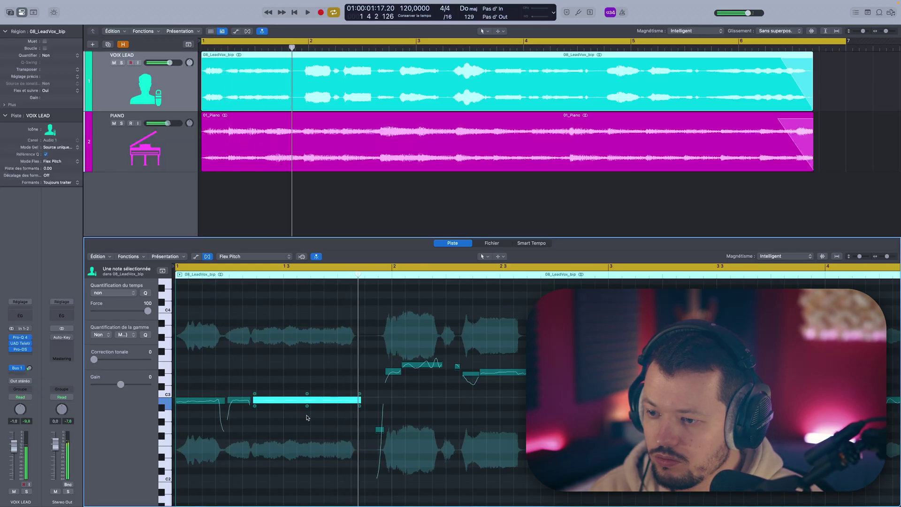
drag(308, 405, 308, 406)
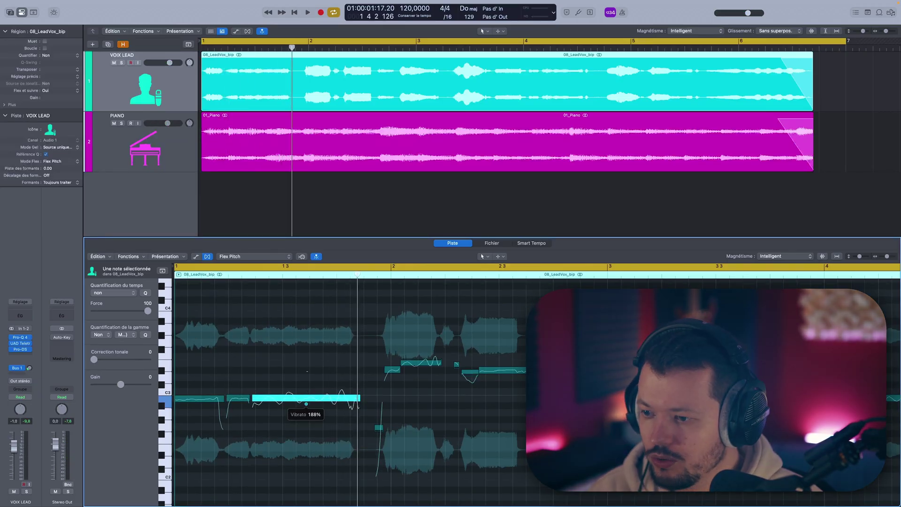
key(space)
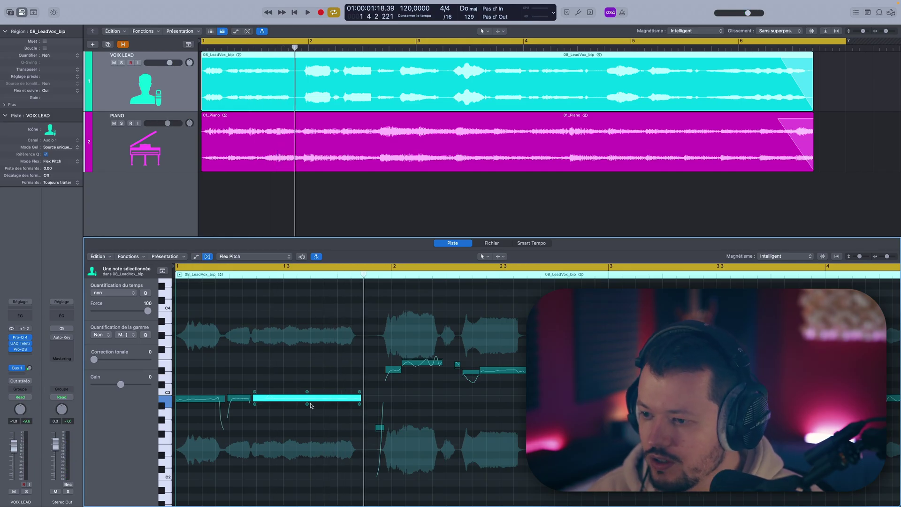
Try out the Pitch Drift at the start and end of the long note around beat 1.3, returning the start drift to 0.00.
mouse_move(254, 394)
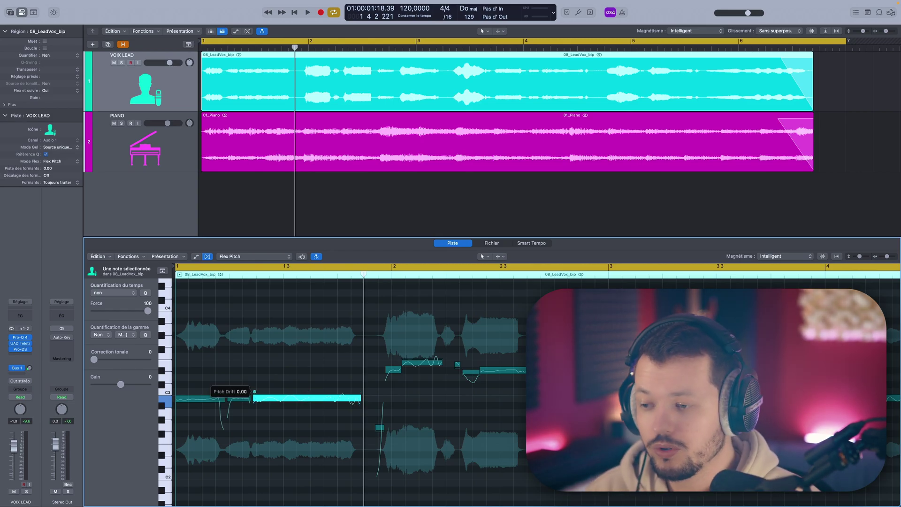
drag(254, 372, 255, 390)
scroll(254, 389, down, 1)
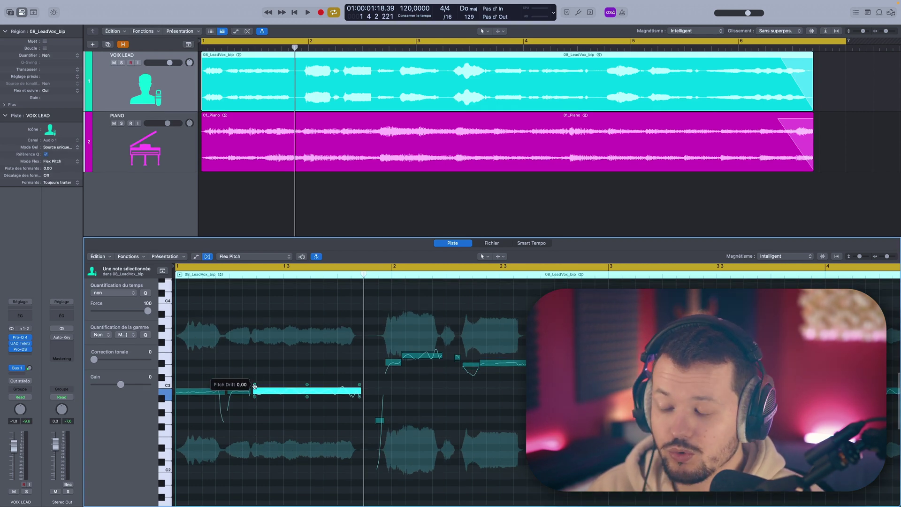
drag(359, 385, 359, 385)
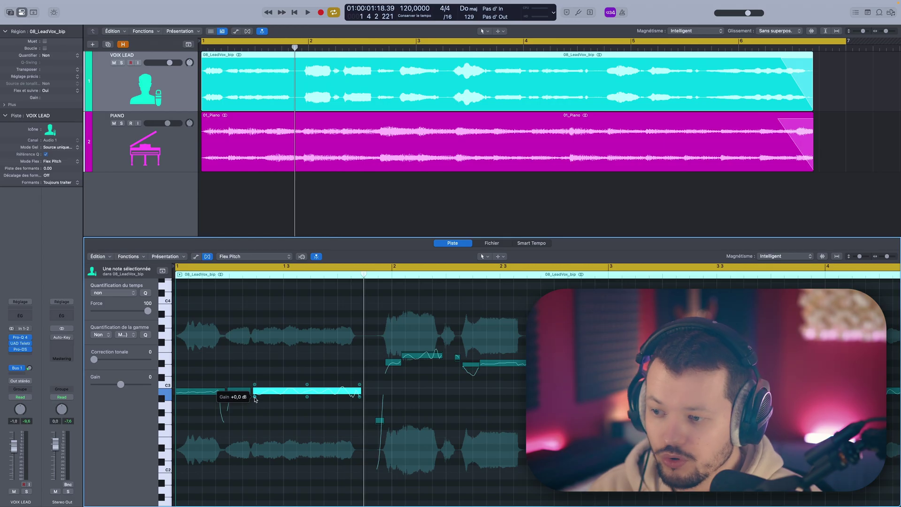
Boost the Gain of the long note around beat 1.3 to +7.2 dB, listen to it, and reset the gain.
drag(256, 399, 256, 378)
key(space)
key(space)
key(space)
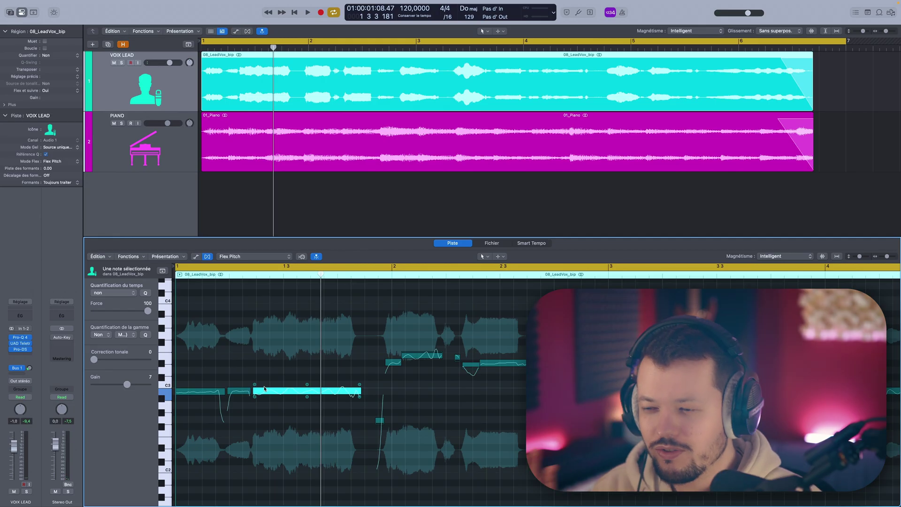
click(256, 397)
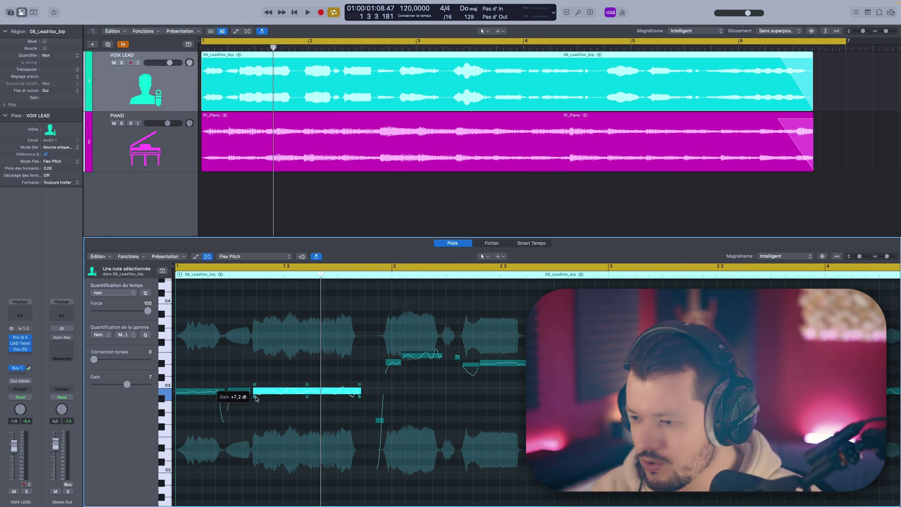
alt+click(256, 397)
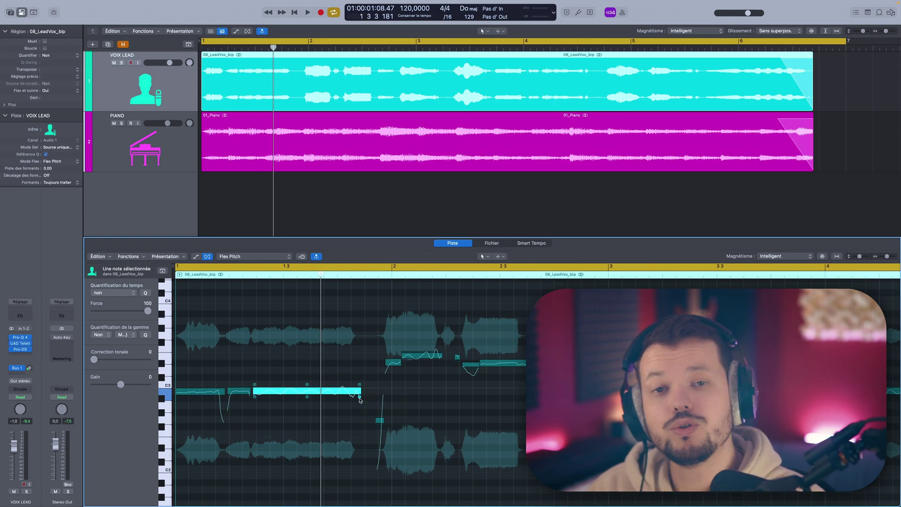
Select the vocal notes from bar 1 through beat 2.3, lower their Formant Shift to -444 and listen.
key(super+a)
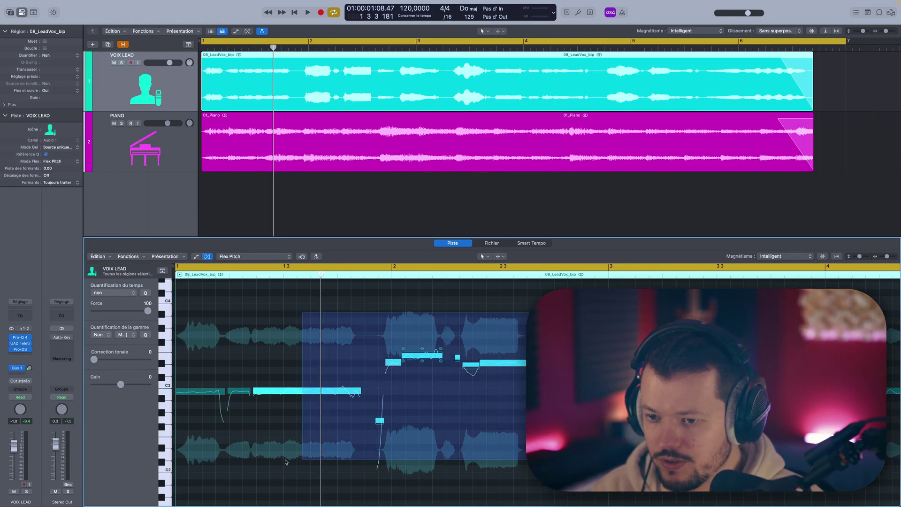
drag(359, 397, 360, 426)
key(space)
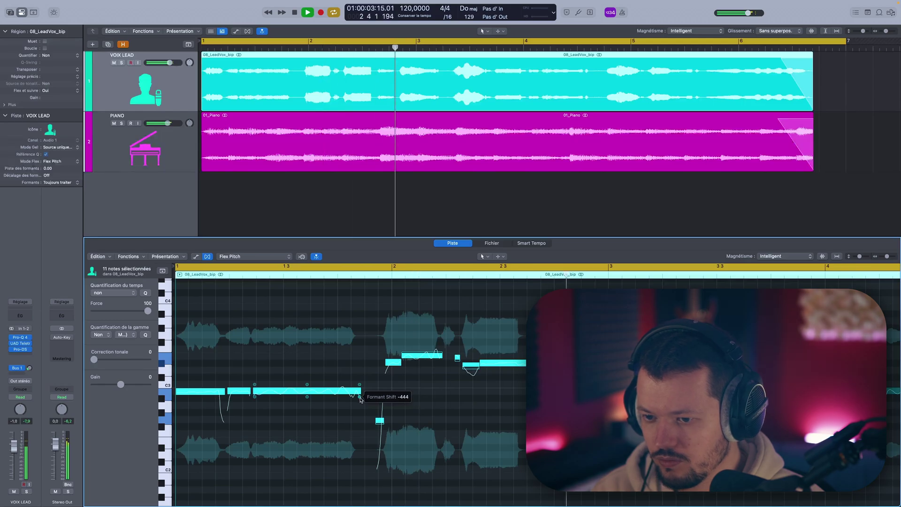
key(space)
Raise the Formant Shift of the selected vocal notes between bar 1 and beat 2.3 and listen to the result.
drag(360, 400, 359, 369)
key(space)
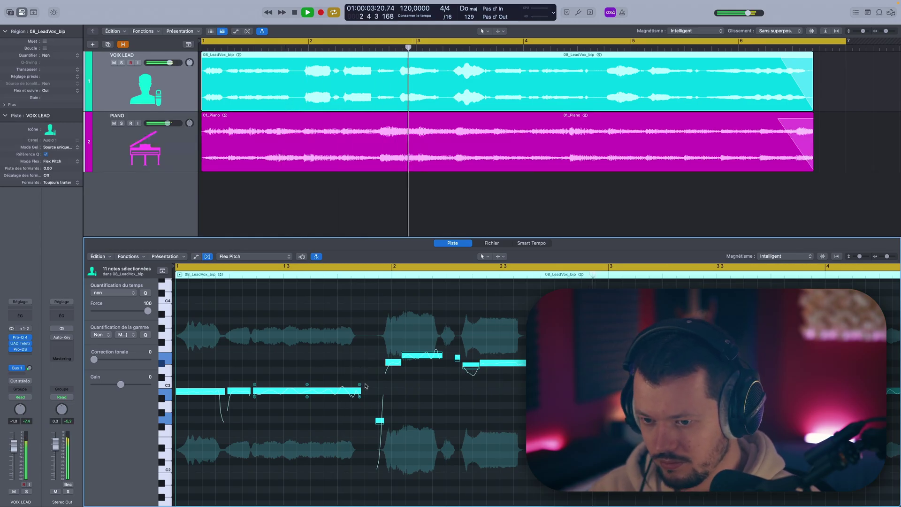
key(space)
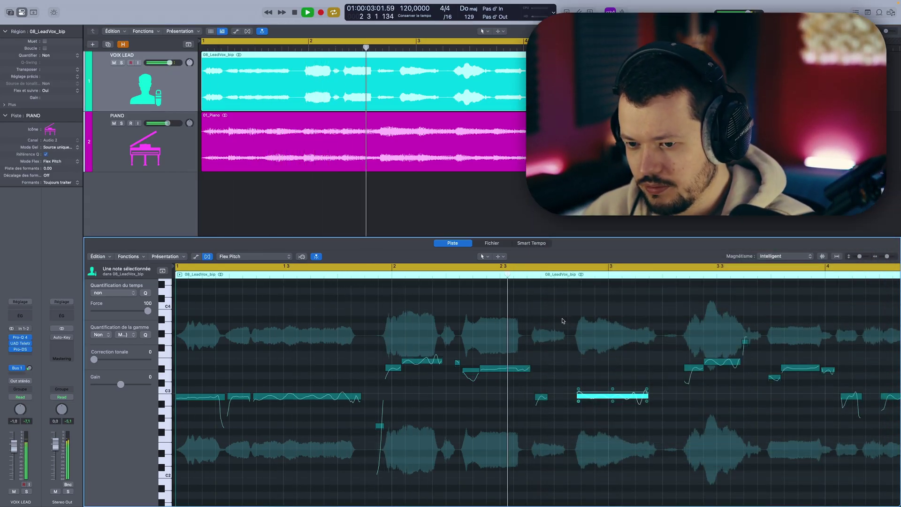
Raise the Formant Shift of the sustained note just before bar 3 and play the passage to compare it with the original.
key(space)
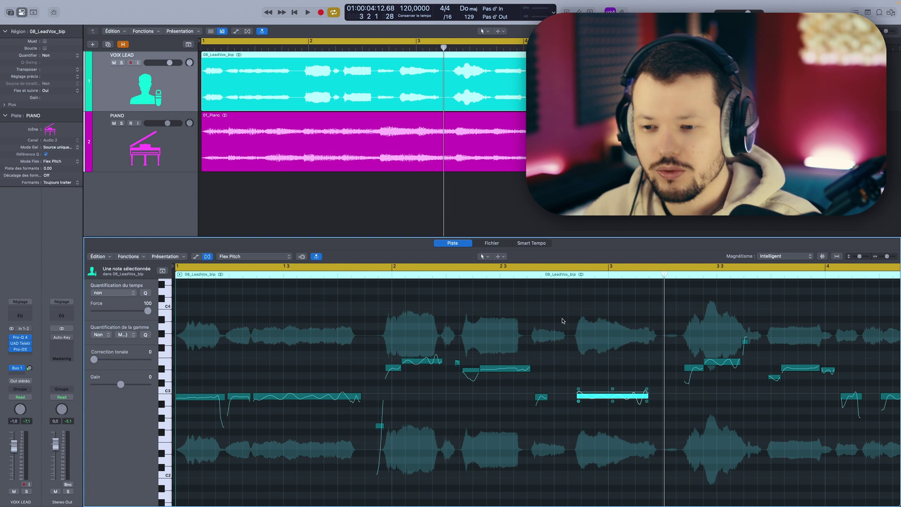
click(616, 373)
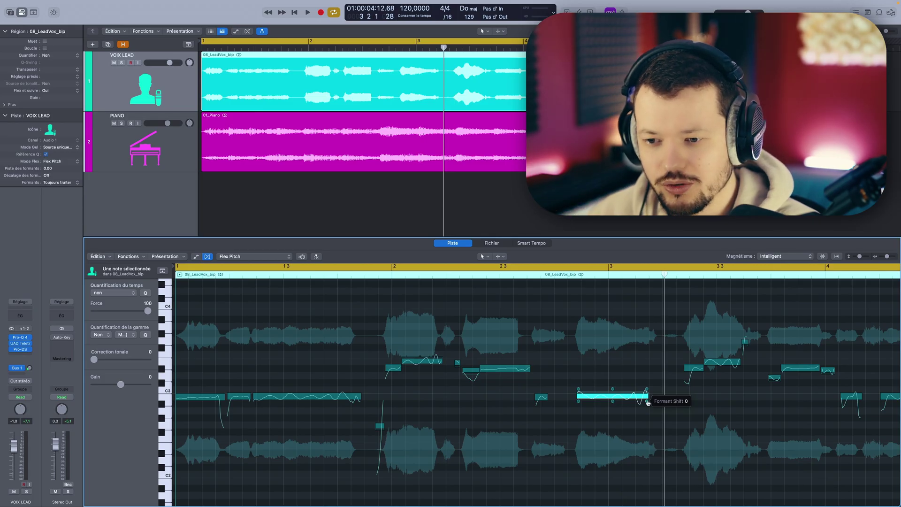
drag(648, 403, 636, 379)
key(space)
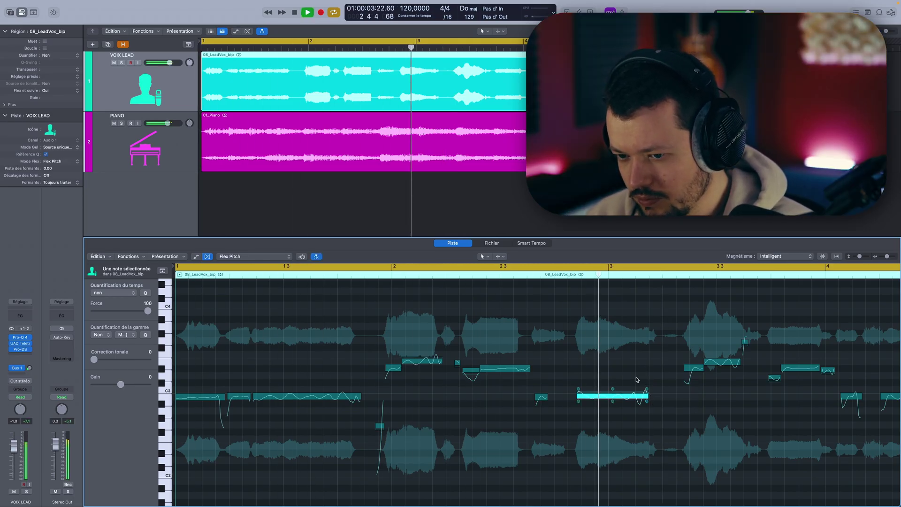
key(space)
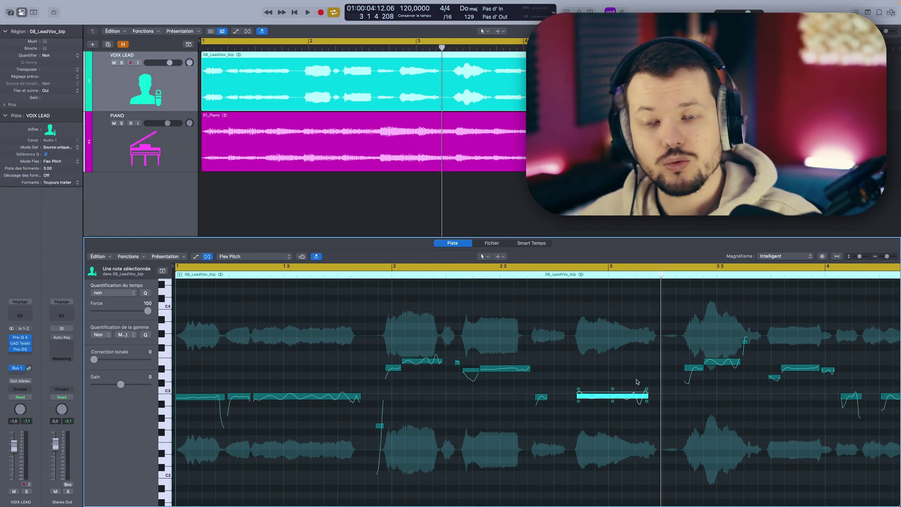
Replay the vocal up to just after bar 3 twice to judge the sustained note's timbre.
key(space)
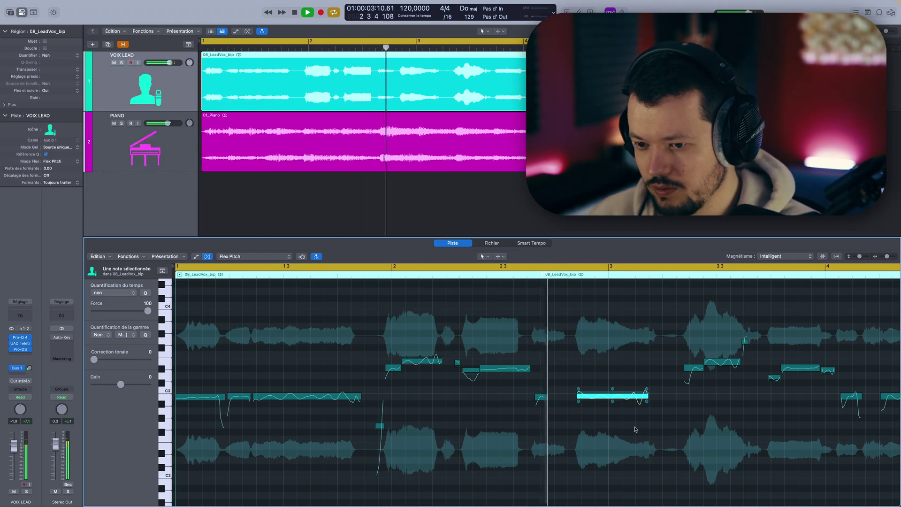
key(space)
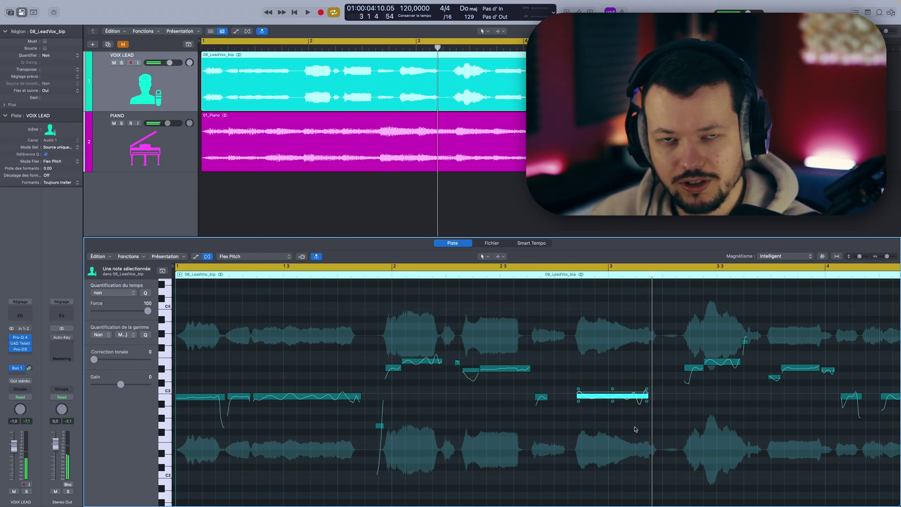
key(space)
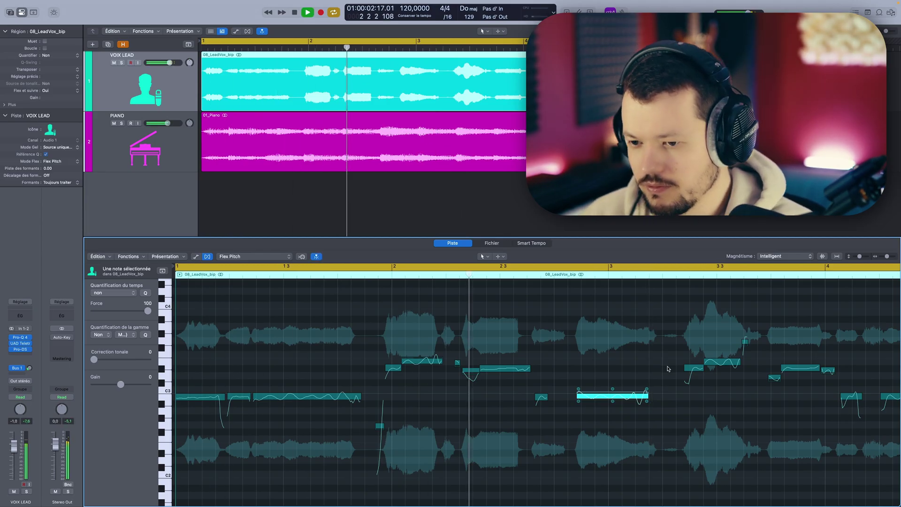
key(space)
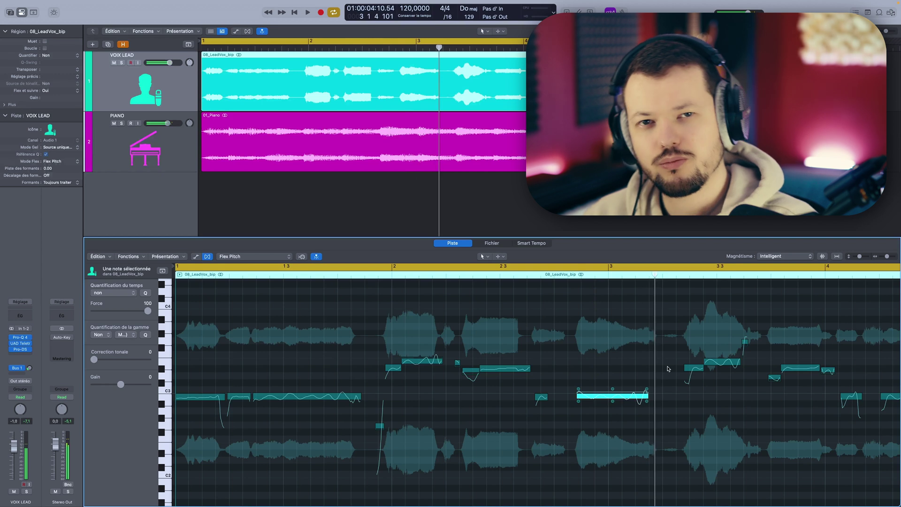
Turn off cycle playback and listen to the end of the vocal phrase from bar 5 through bar 6.
key(c)
scroll(668, 369, right, 15)
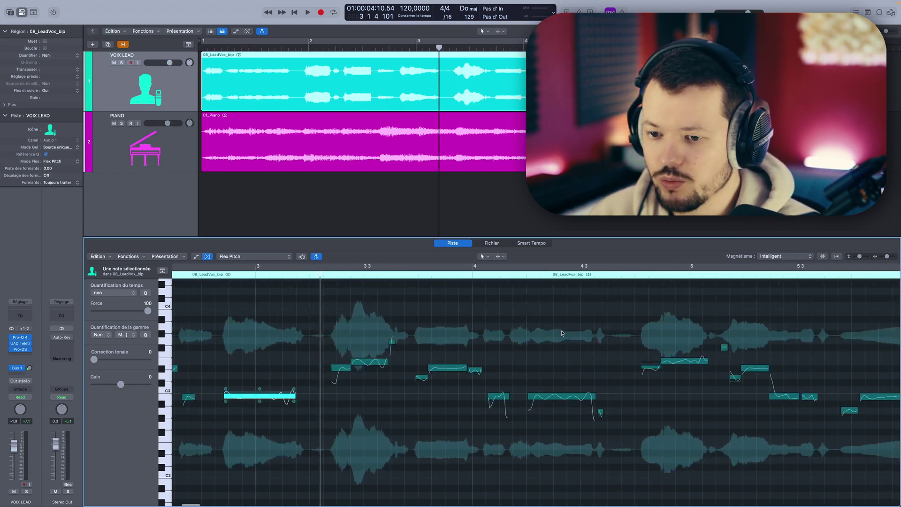
key(space)
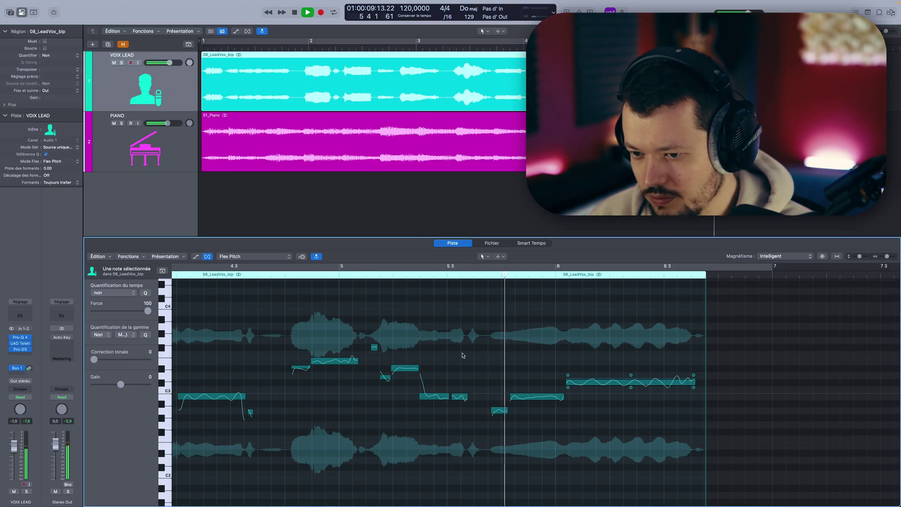
key(space)
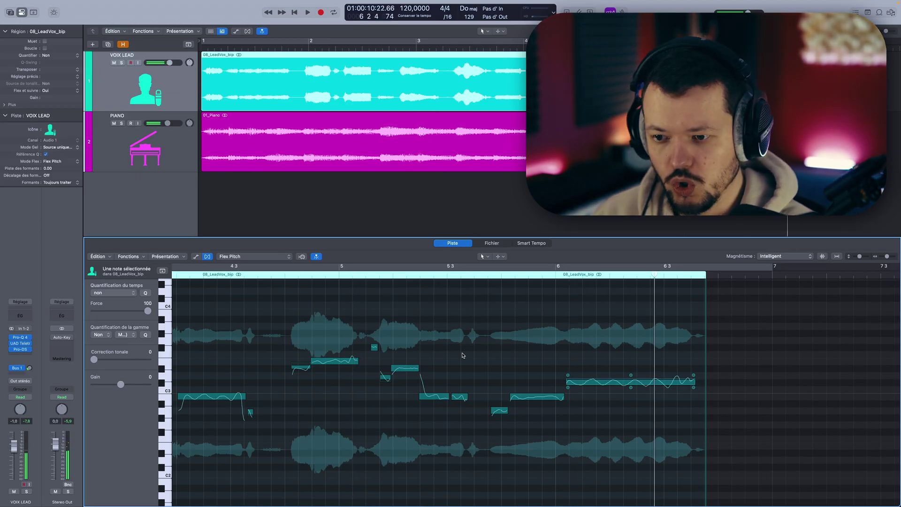
Raise the Formant Shift of the final long note starting at bar 6 and listen to the end of the phrase again.
drag(693, 389, 691, 362)
click(412, 321)
key(space)
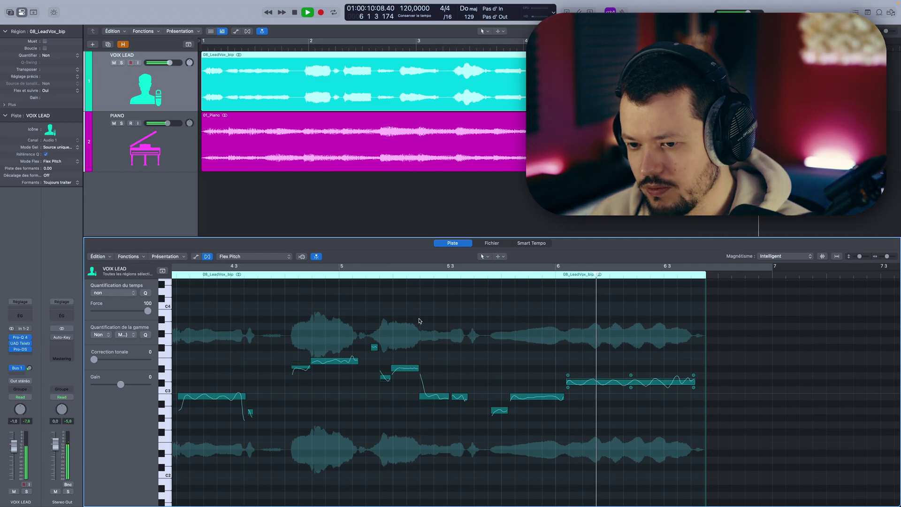
key(space)
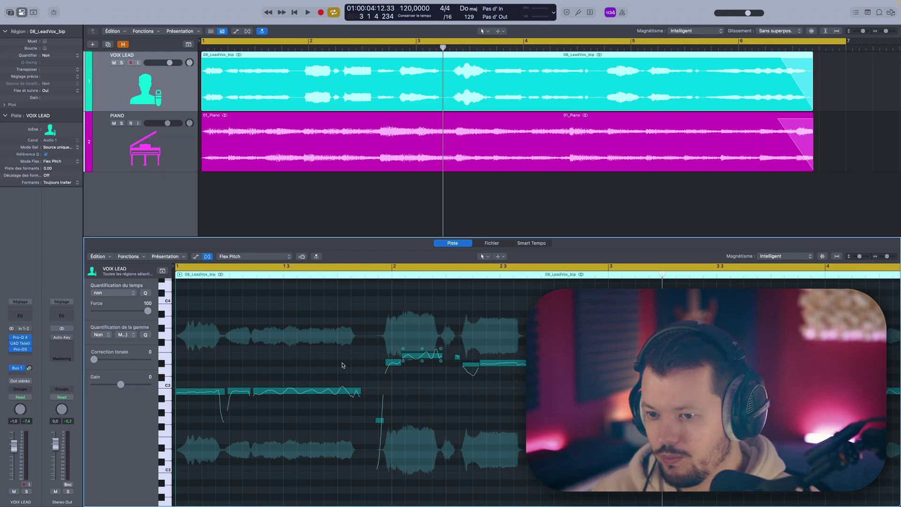
Create a MIDI track from the lead vocal's Flex Pitch data and assign it the Crunchy Pop bass sound.
click(107, 258)
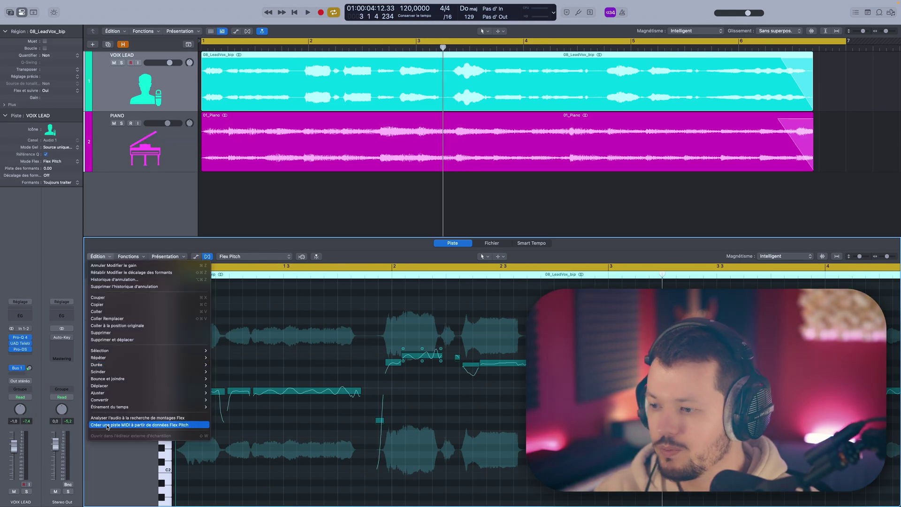
click(116, 424)
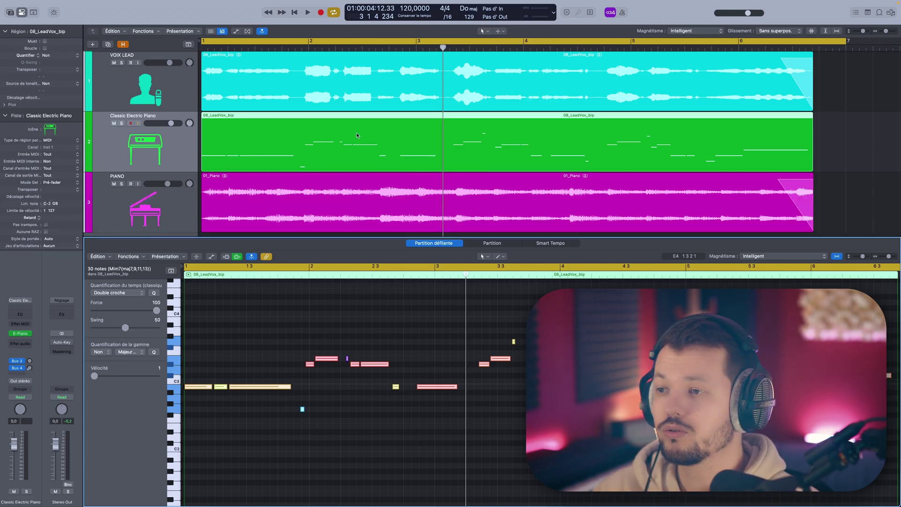
key(y)
key(e)
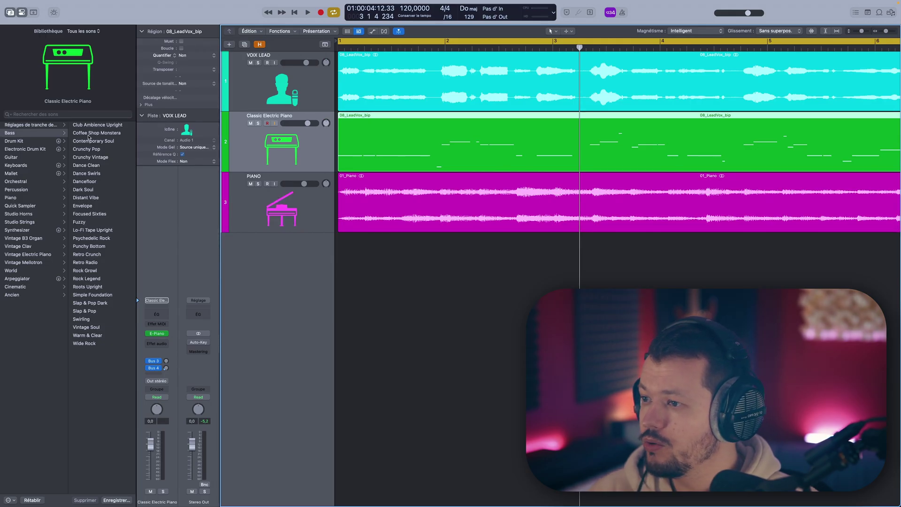
click(86, 149)
Solo the Crunchy Pop track to hear the vocal melody played by the bass, and take it out of solo.
key(s)
key(space)
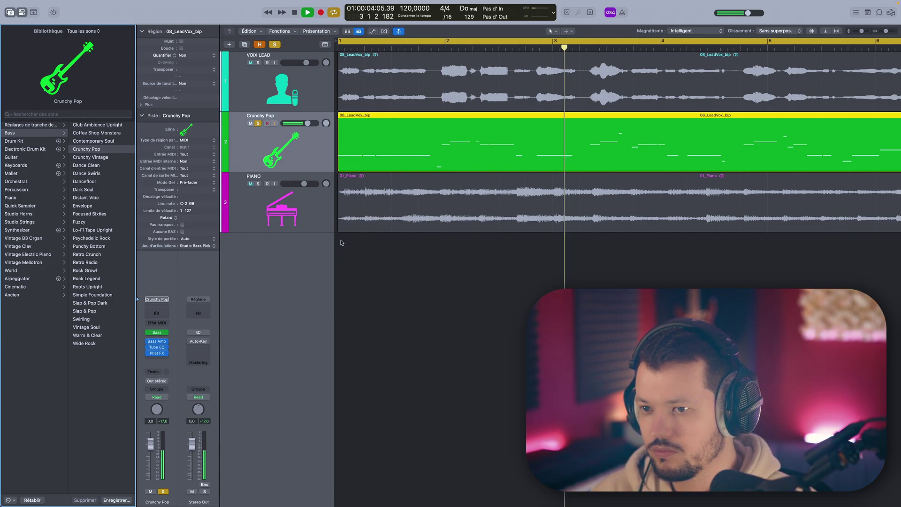
key(s)
key(space)
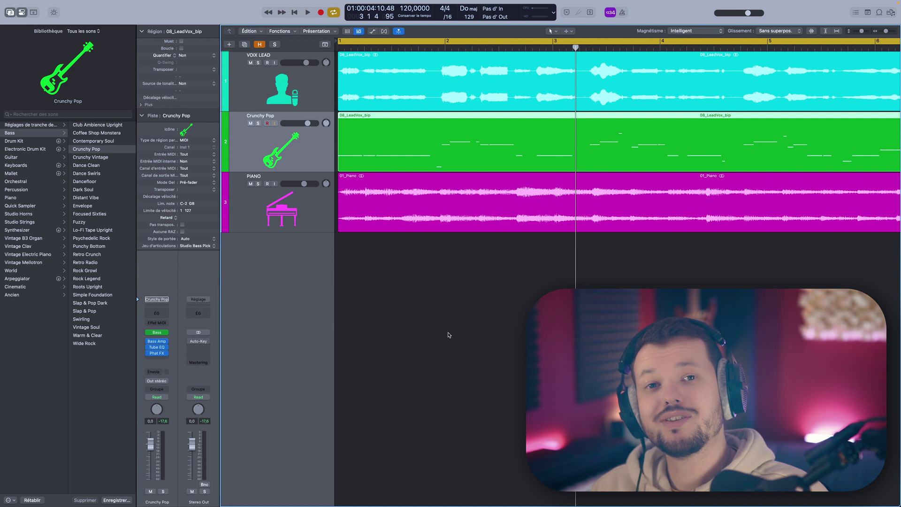